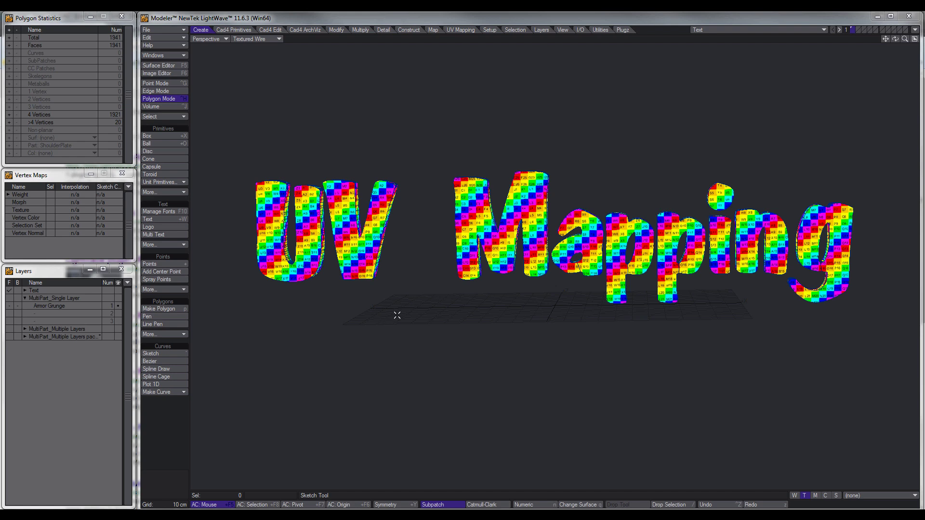
Look over the UV/Texture map tools, including ABF UV Unwrap, and bring up the custom UV Mapping tool set.
left_click(435, 29)
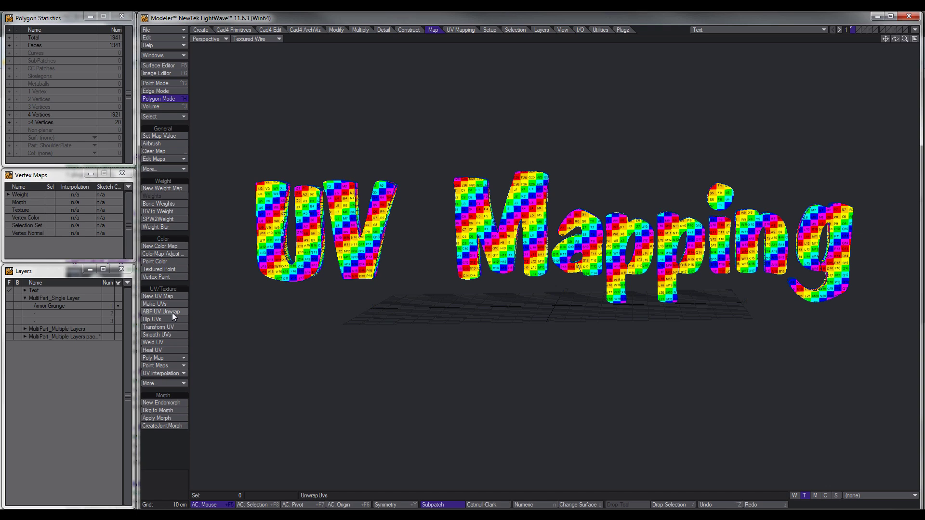
left_click(159, 320)
left_click(169, 311)
left_click(462, 29)
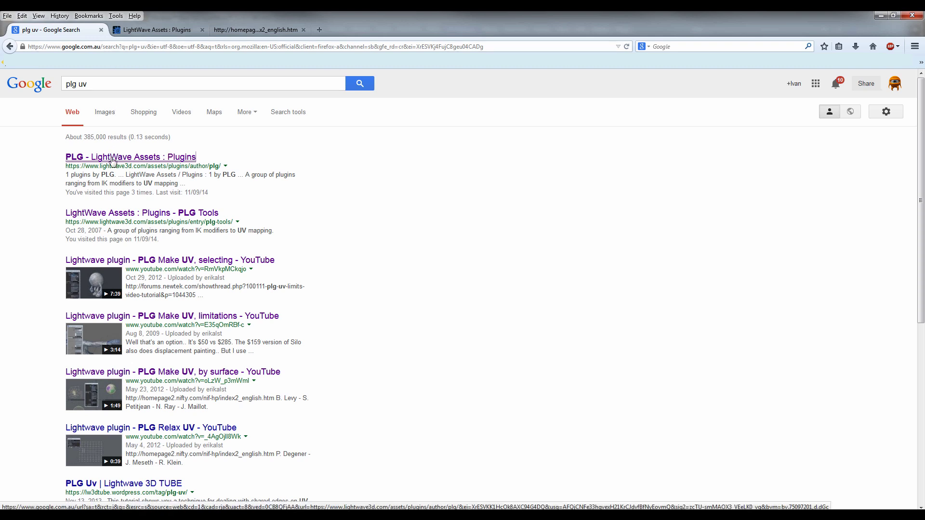
In the web browser, view the PLG Tools entry on the LightWave plugins site and the plugin author's download page.
left_click(144, 30)
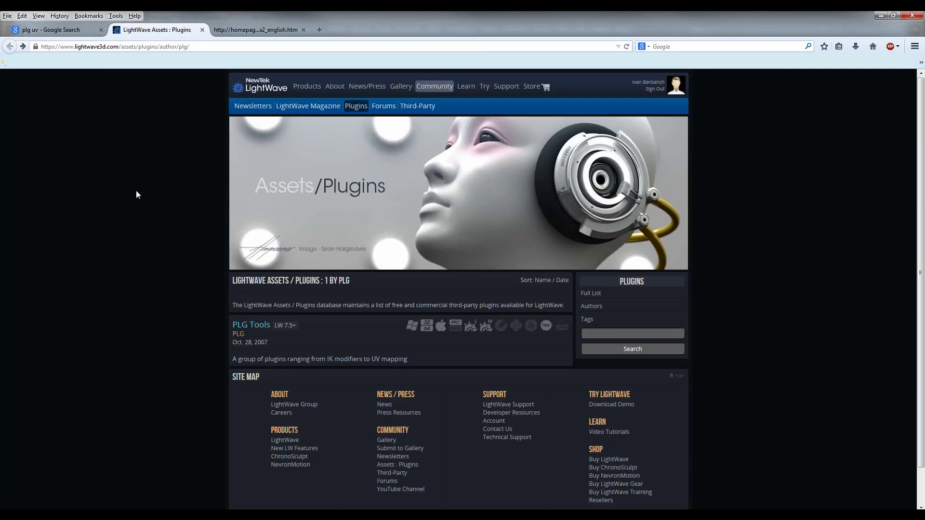
left_click(250, 324)
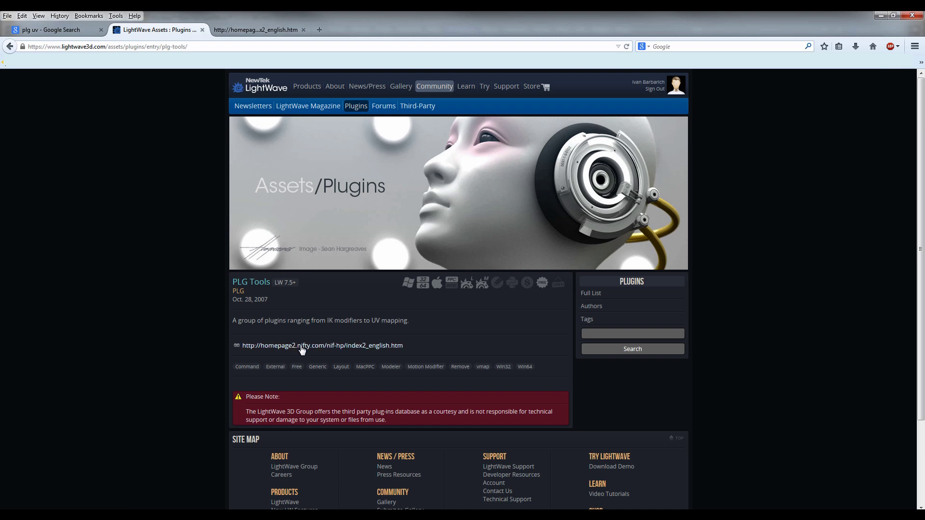
left_click(239, 28)
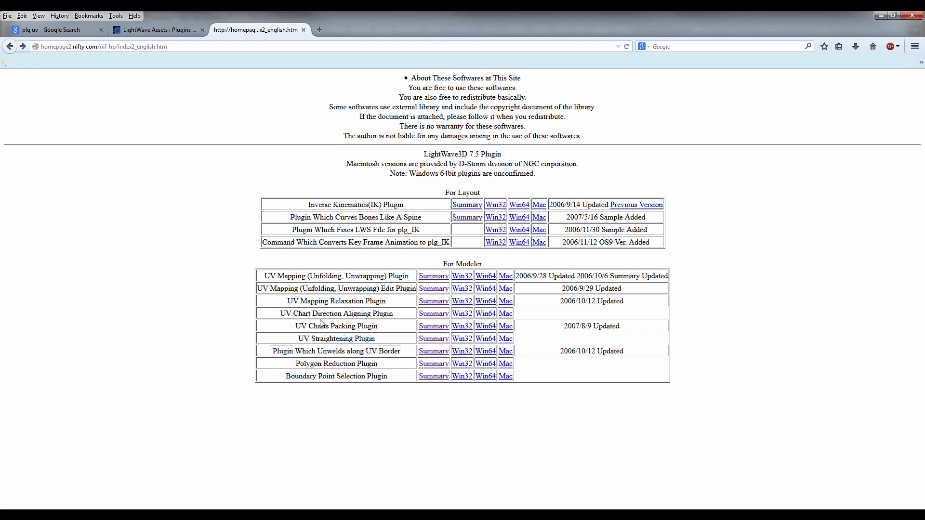
Locate the UV Mapping Relaxation Plugin and the UV Charts Packing Plugin in the For Modeler list.
left_click_drag(393, 303, 285, 304)
left_click(384, 327)
left_click_drag(385, 329, 281, 325)
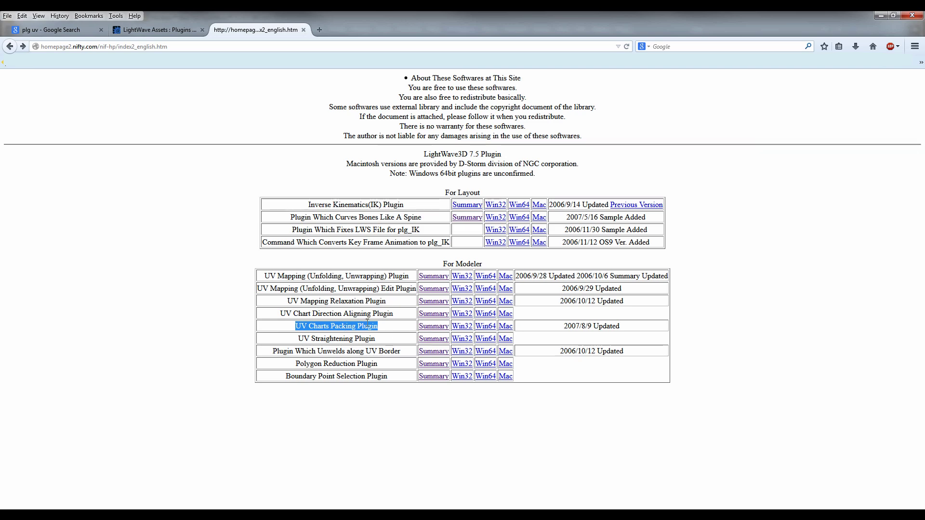
left_click(218, 310)
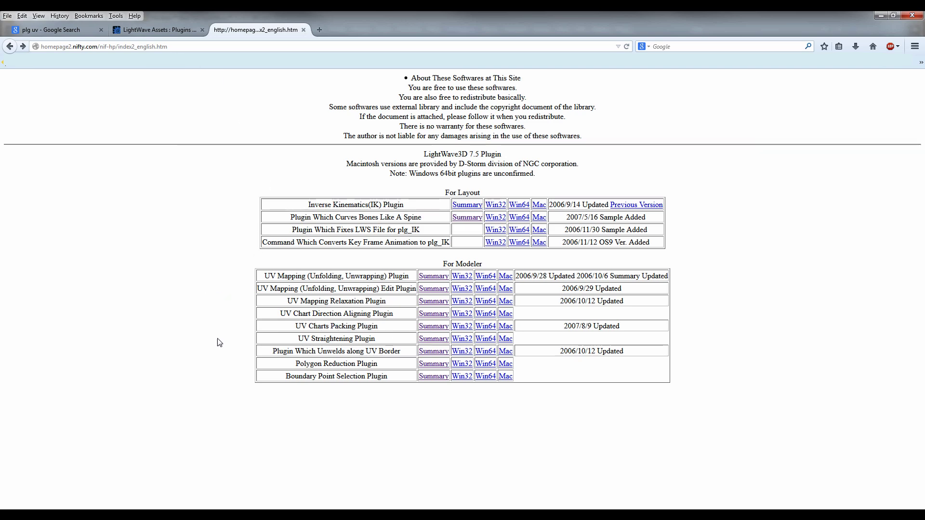
Switch back to LightWave Modeler and display the whole robot from the Armor Grunge layer of MultiPart_Single Layer.
key("alt+Tab")
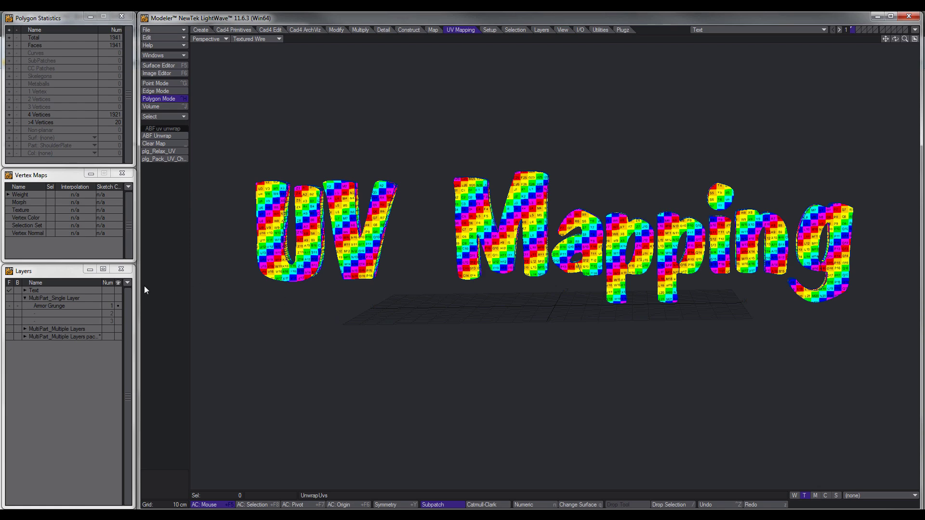
left_click(9, 306)
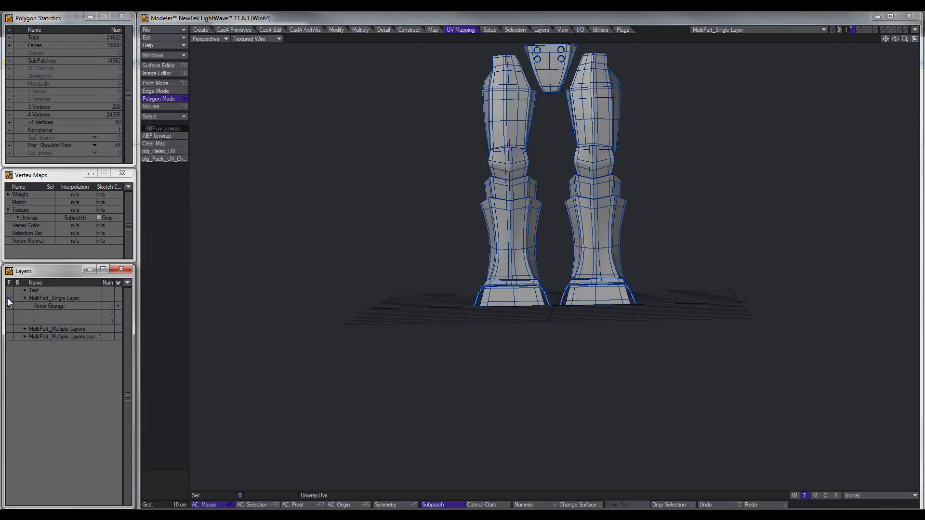
key("a")
left_click_drag(602, 318, 551, 338, "alt")
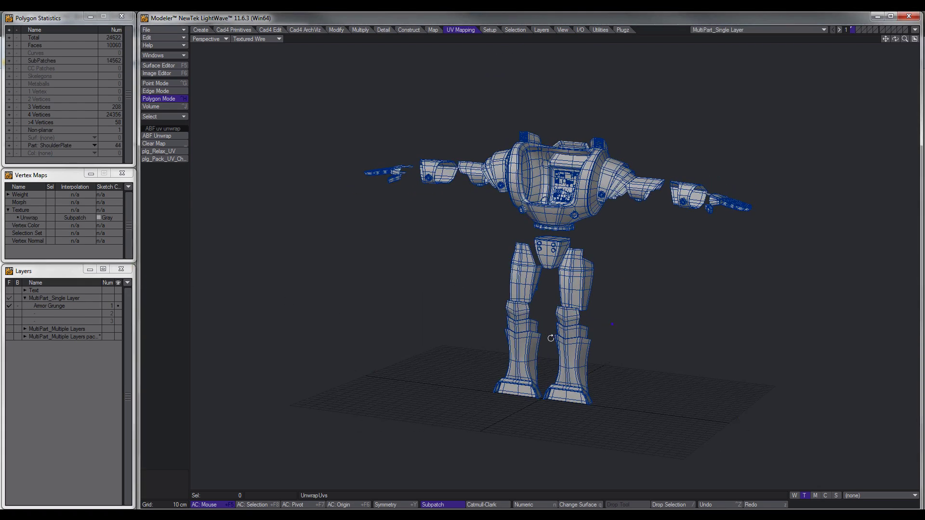
Show a UV Texture view beside the perspective view and display the robot's Unwrap texture map in it.
key("KP_0")
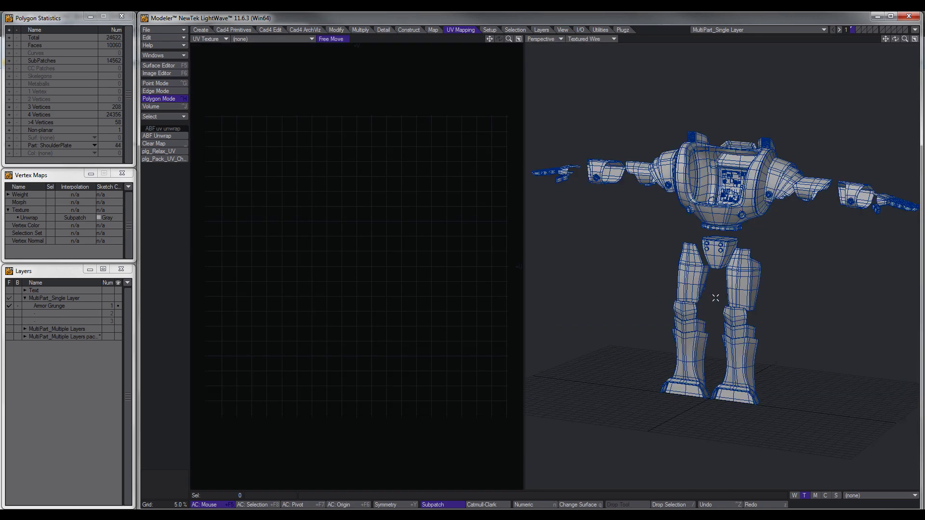
left_click_drag(752, 261, 732, 243, "alt")
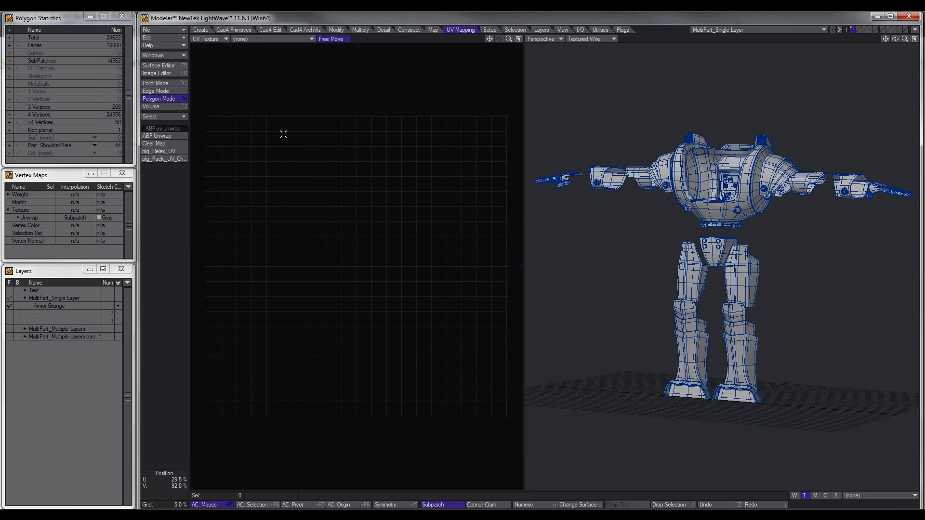
left_click(30, 217)
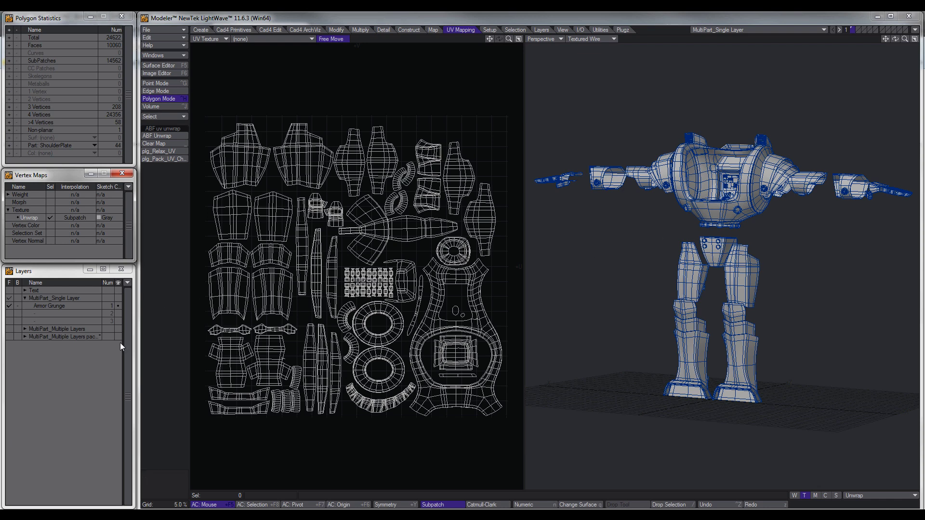
Make MultiPart_Multiple Layers the active object and expand its layer list.
left_click(56, 307)
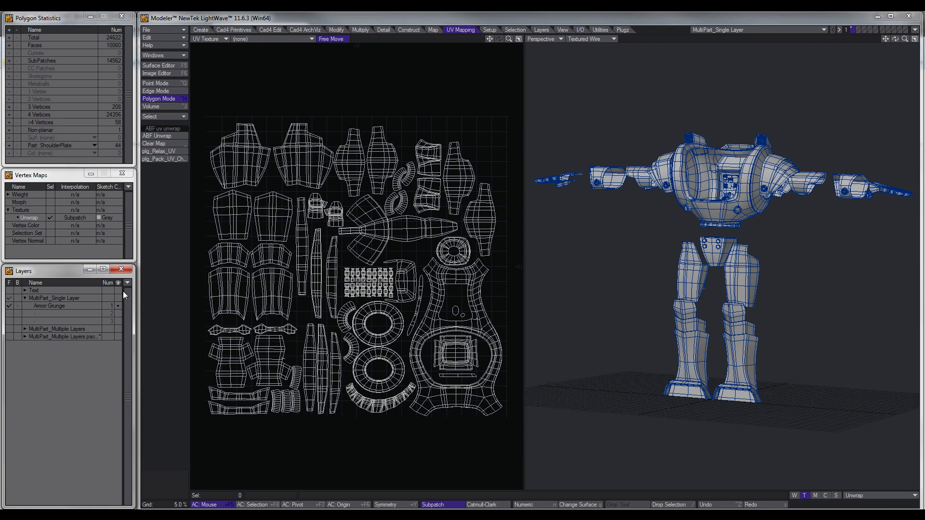
left_click(40, 328)
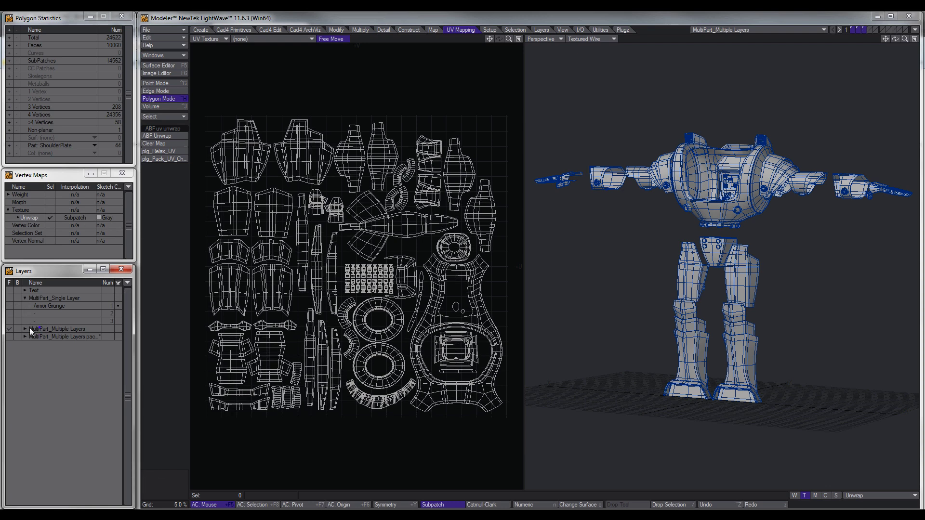
left_click(25, 329)
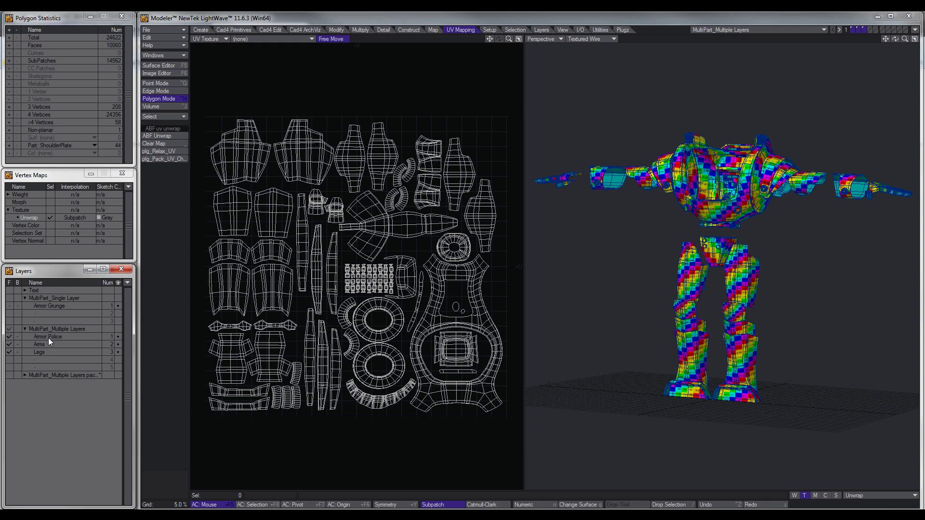
Examine the geometry and UVs of the Armor Police, Arms and Legs layers one at a time, and show all three together again.
left_click(45, 337)
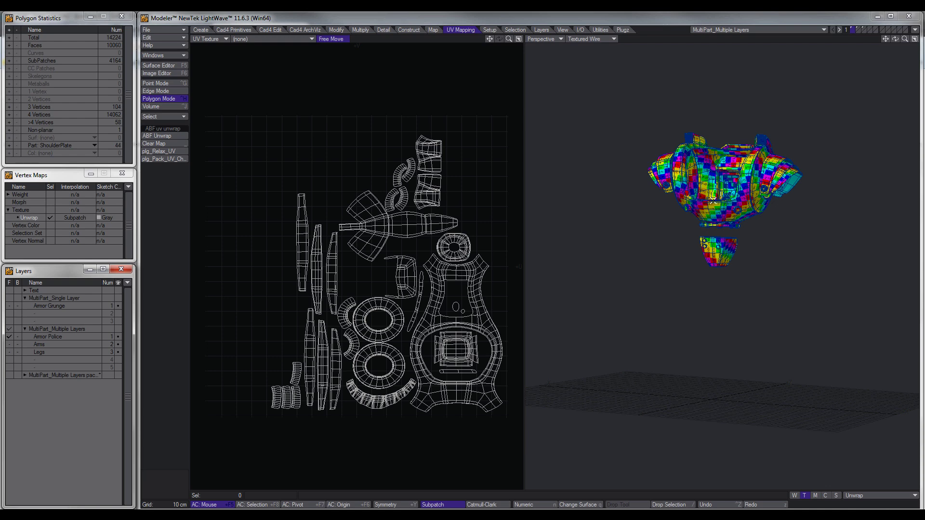
left_click(9, 344)
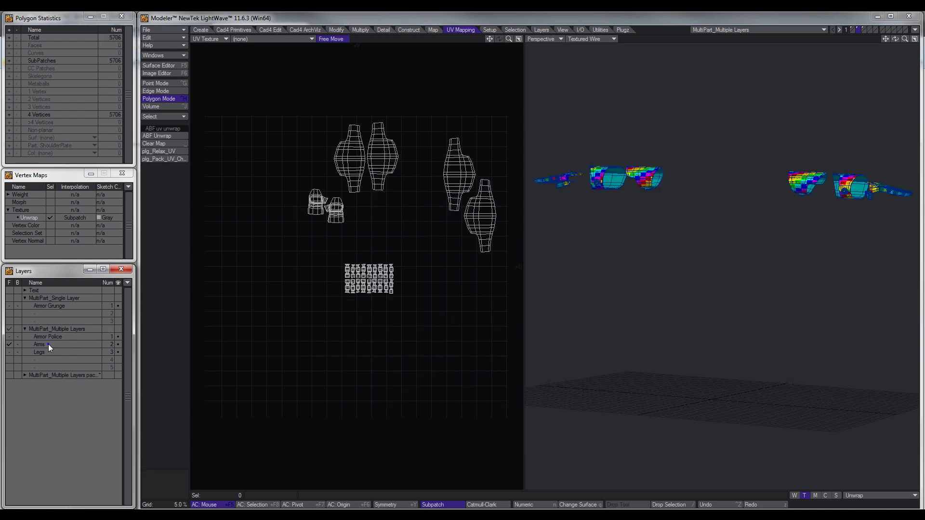
left_click(45, 353)
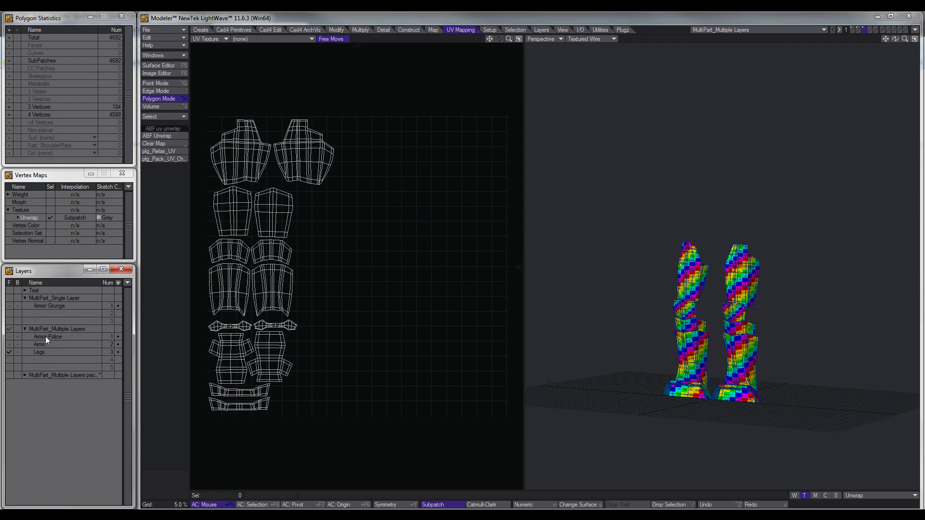
left_click(45, 337)
left_click(45, 352)
left_click(42, 337)
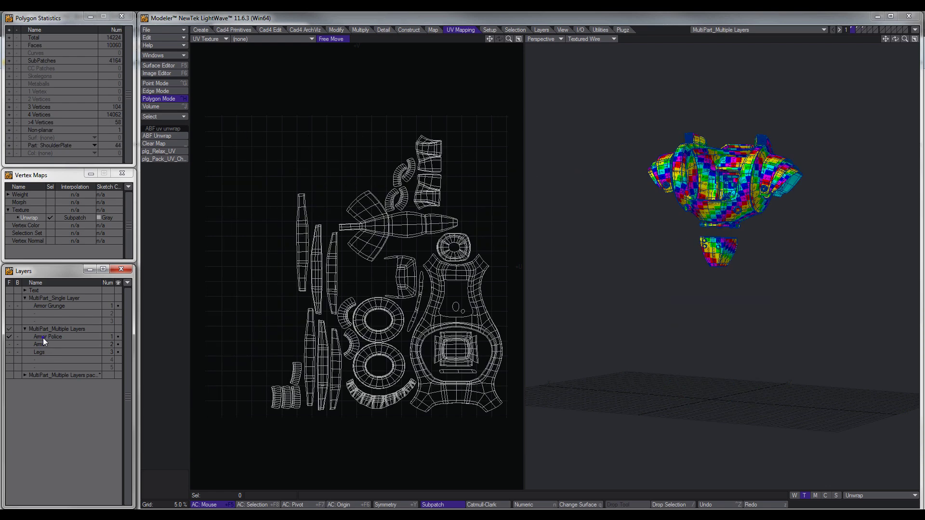
left_click(9, 329)
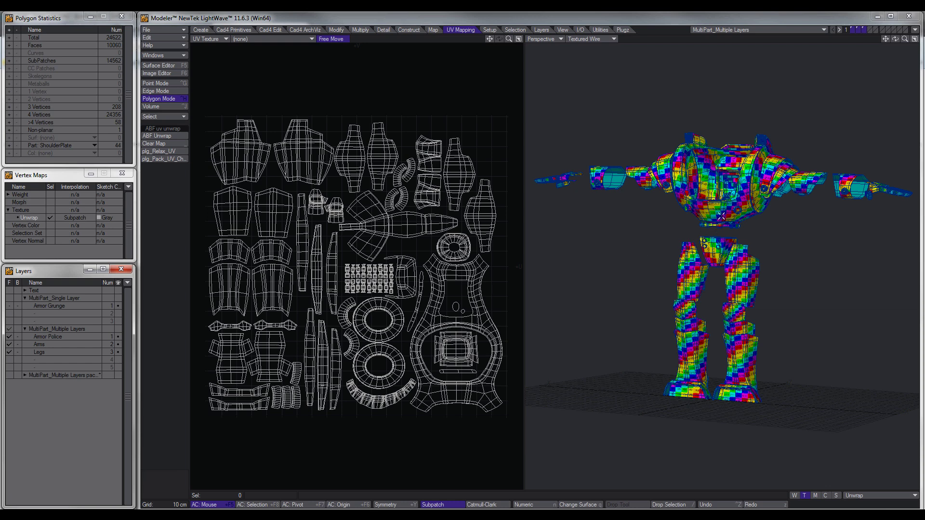
Use Pick Surface on the robot's pelvis to open its Robot surface in the Surface Editor.
left_click(513, 30)
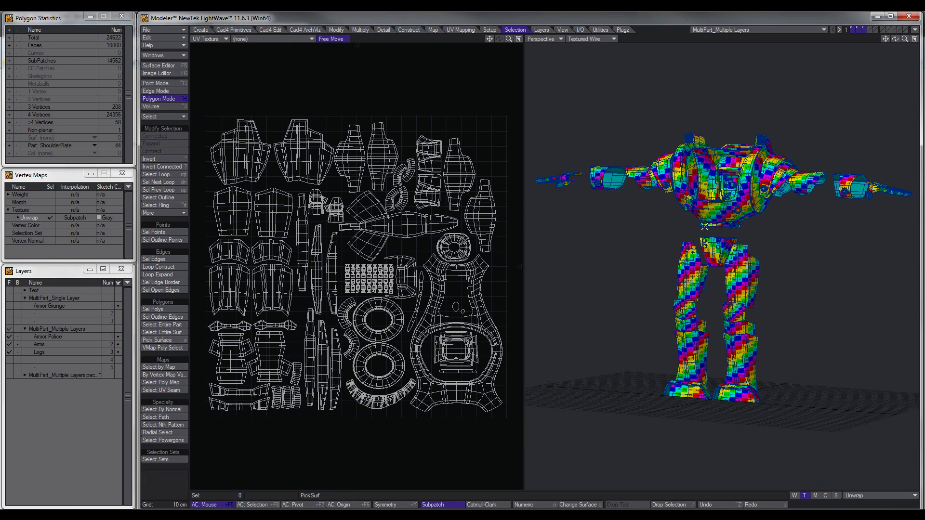
key("x")
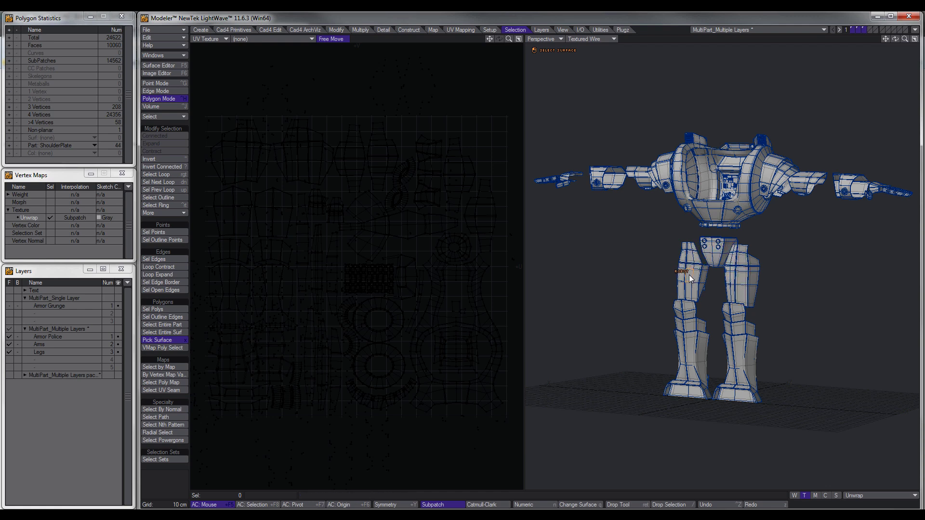
left_click(718, 257)
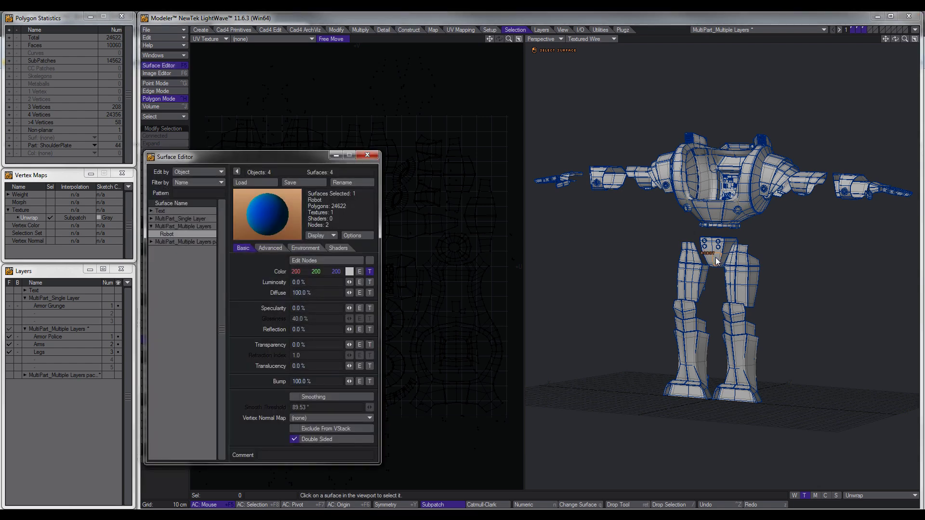
key("Return")
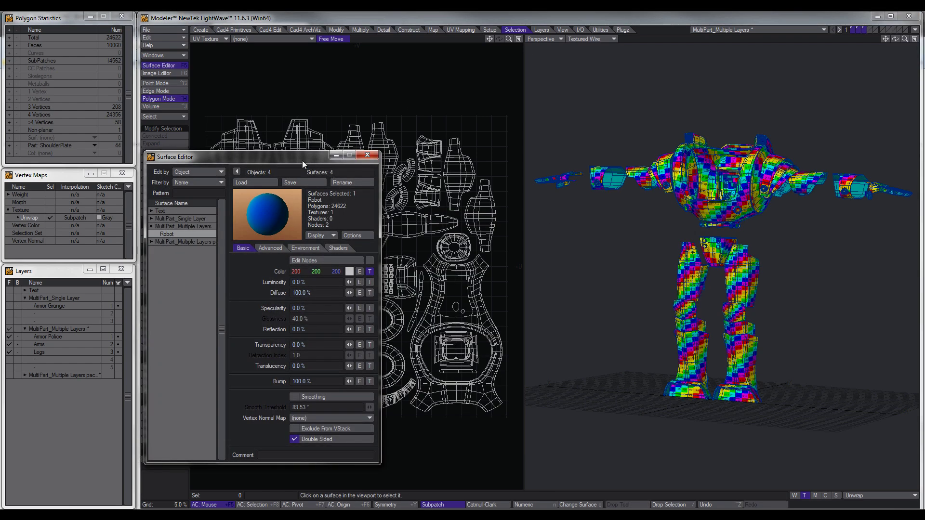
left_click_drag(303, 162, 412, 153)
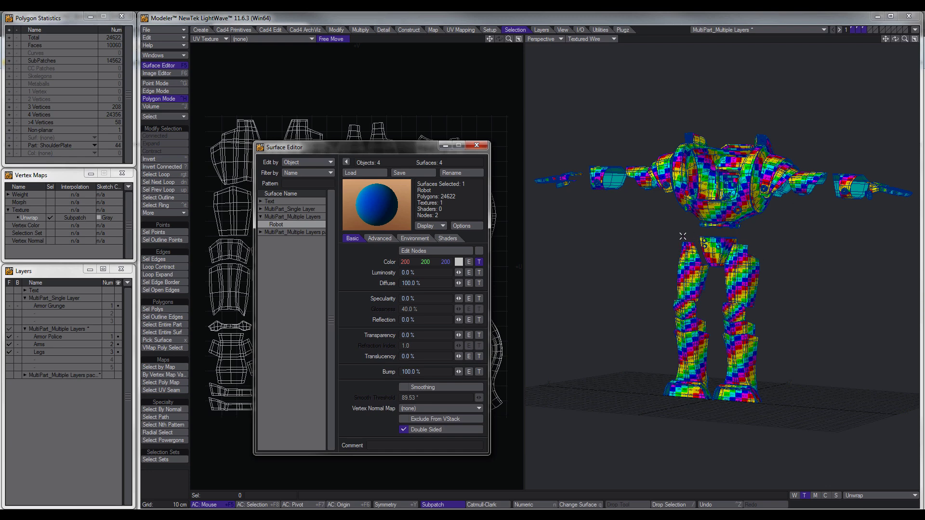
Set the Robot surface's color texture image to Police_Armour.jpg and close the Surface Editor.
left_click(479, 262)
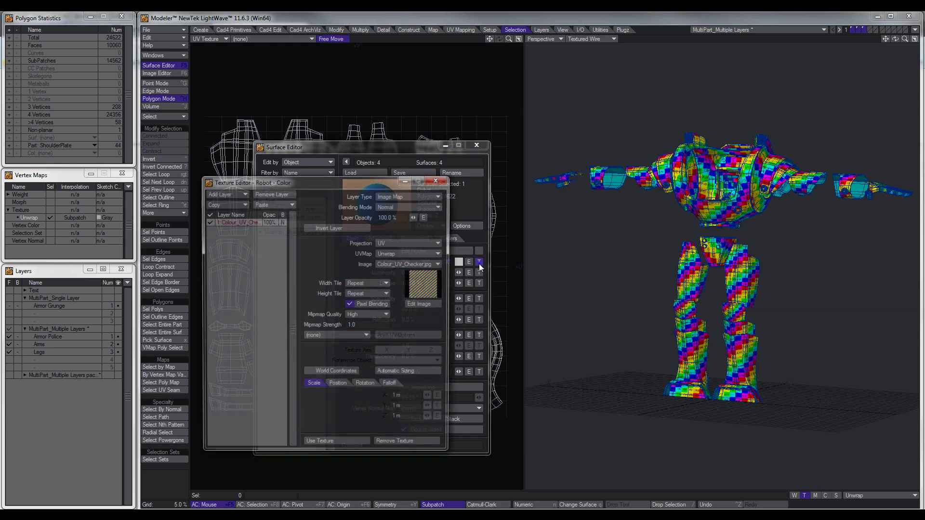
left_click(400, 265)
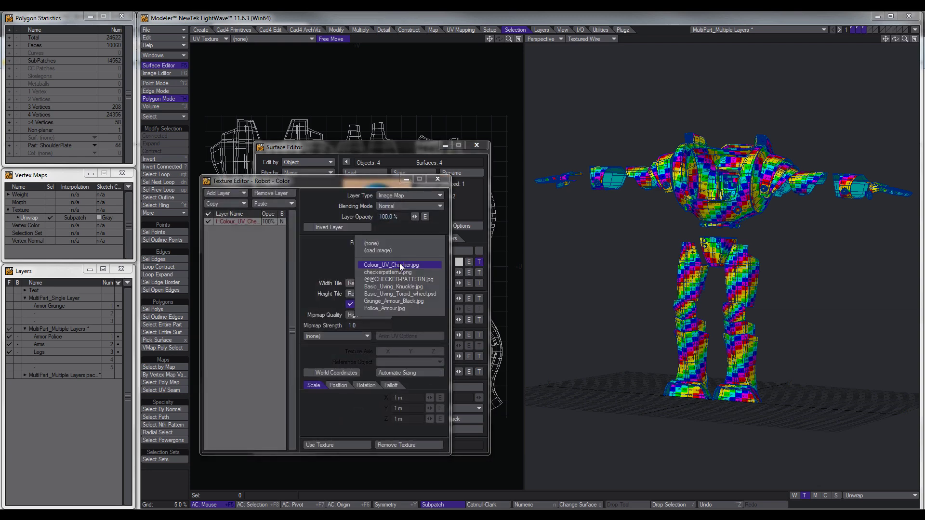
left_click(397, 308)
left_click(347, 445)
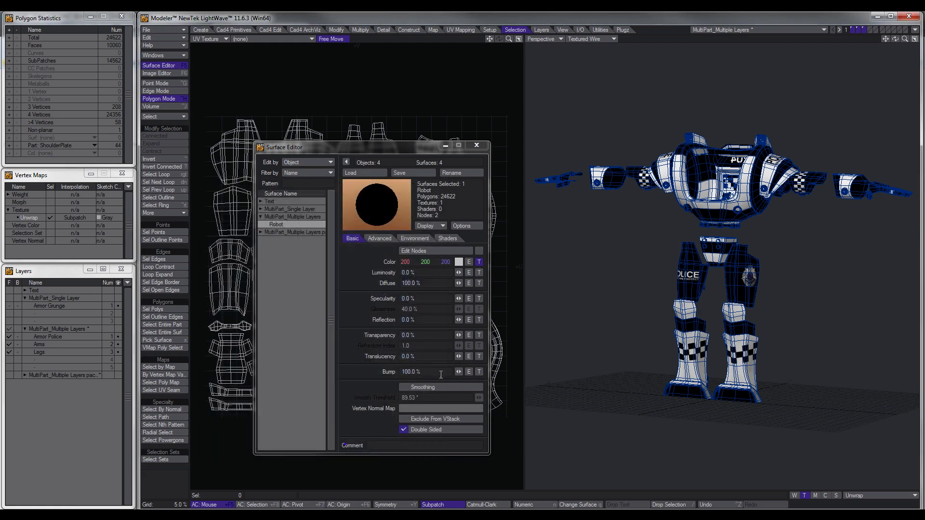
left_click(477, 145)
Display Police_Armour.jpg as the background image in the UV Texture view.
left_click_drag(661, 192, 766, 202, "alt")
left_click(294, 41)
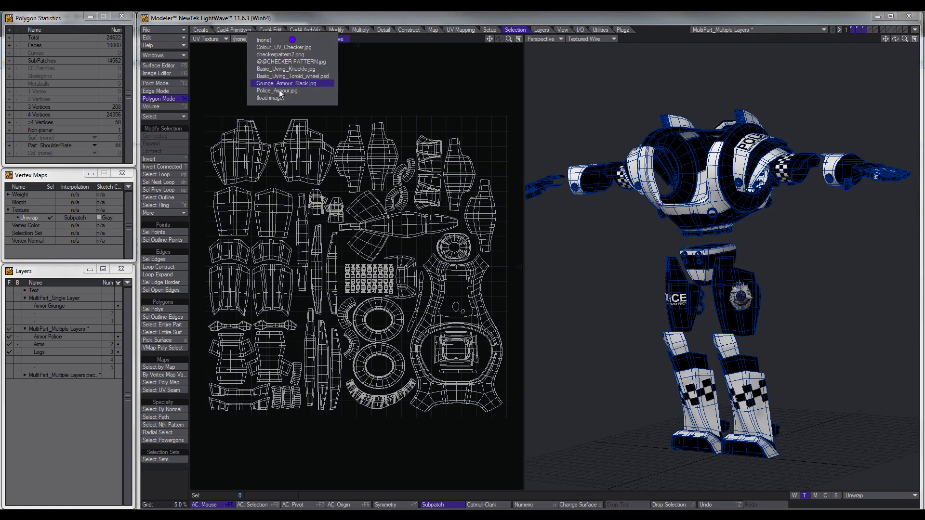
left_click(279, 92)
mouse_move(354, 157)
left_mouse_down("alt")
mouse_move(394, 158)
mouse_move(352, 153)
left_mouse_up("alt")
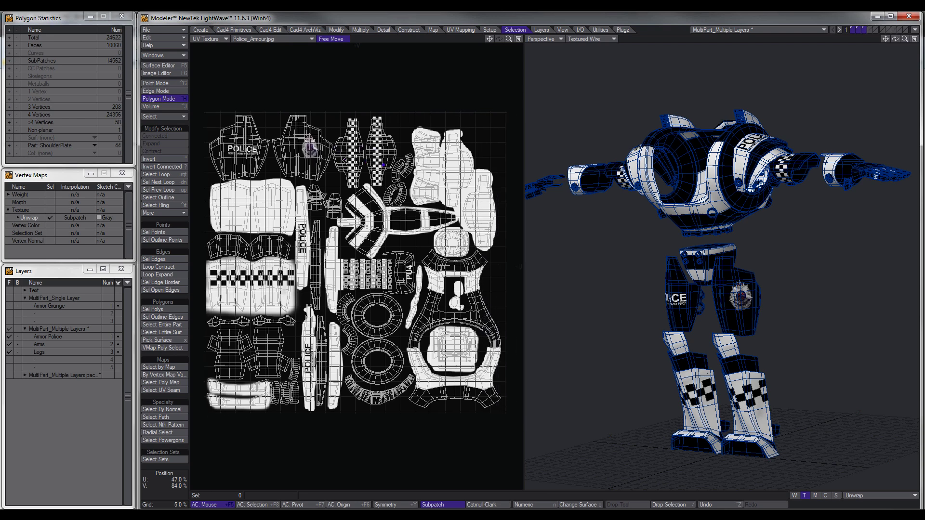
left_click_drag(737, 193, 697, 191, "alt")
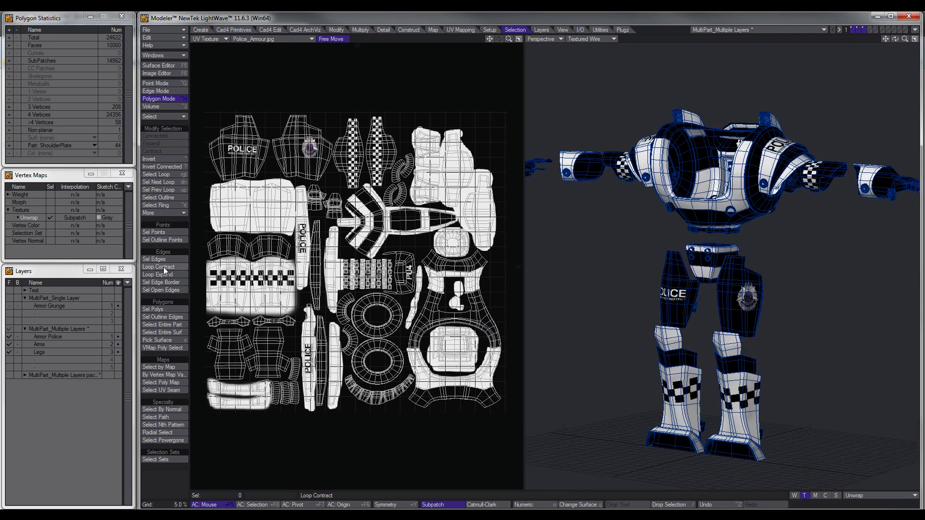
Deselect and reselect the Unwrap texture map to compare the police armour image with and without the UV wireframe.
left_click(27, 218)
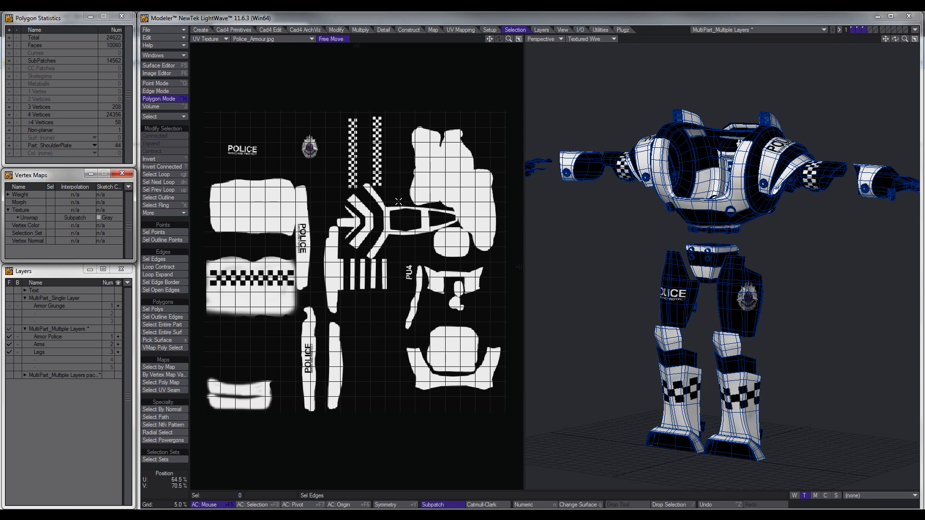
left_click(29, 218)
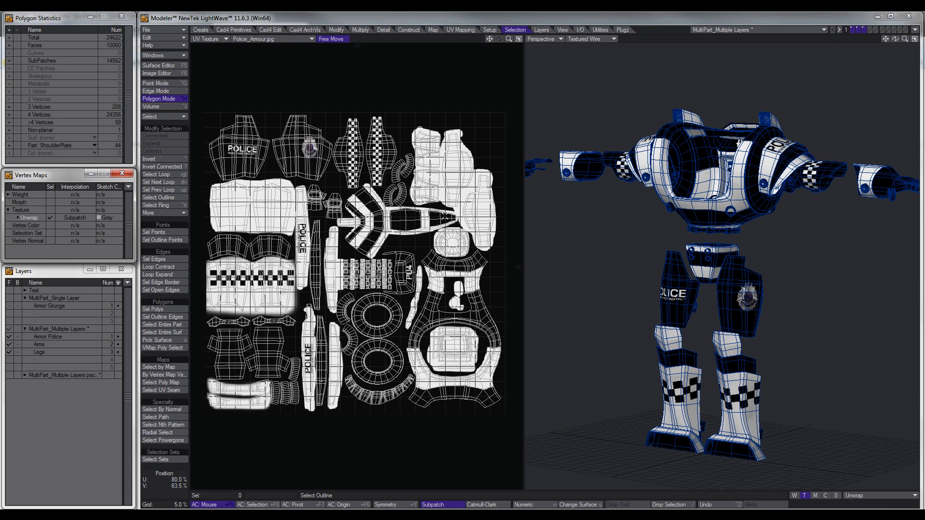
mouse_move(746, 264)
left_mouse_down("alt")
mouse_move(661, 268)
mouse_move(761, 265)
mouse_move(742, 277)
left_mouse_up("alt")
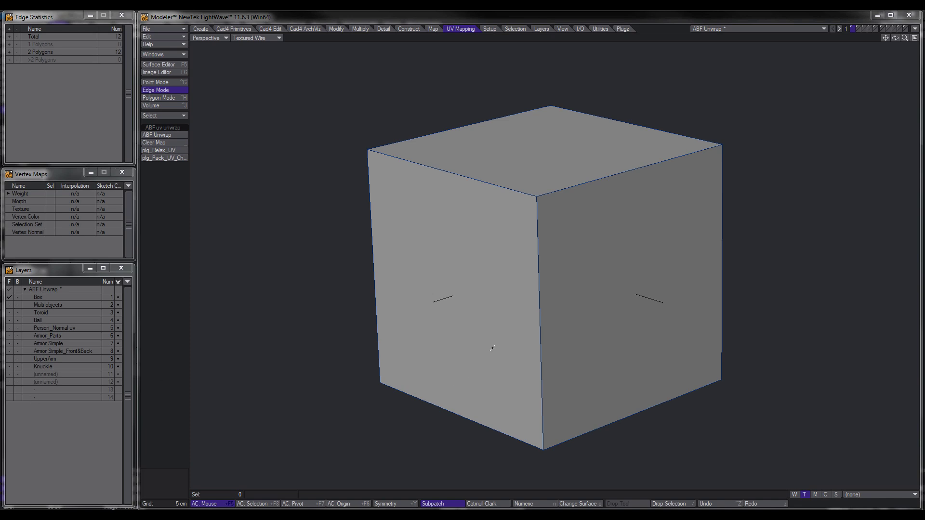
Switch to Polygon mode and try selecting and deselecting the box's front face.
left_click_drag(505, 334, 506, 312, "alt")
key("ctrl+h")
left_click(579, 289)
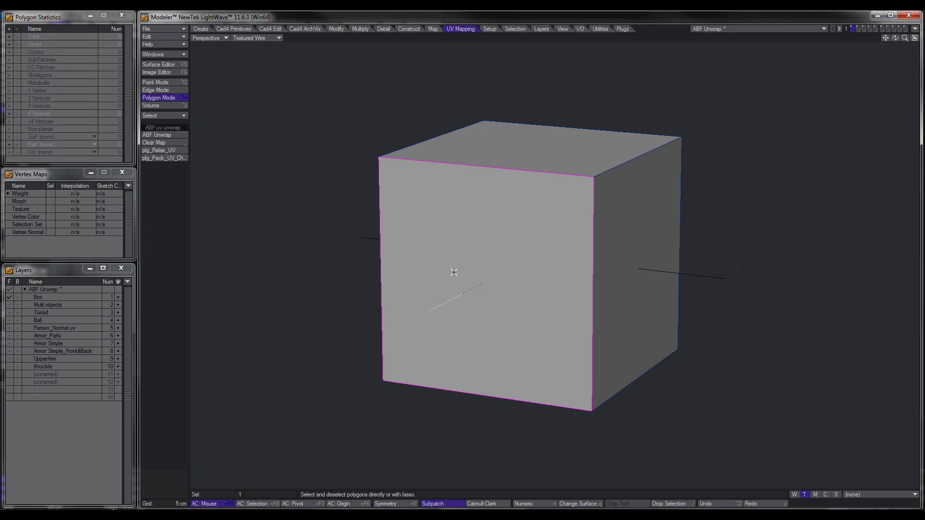
left_click(503, 272)
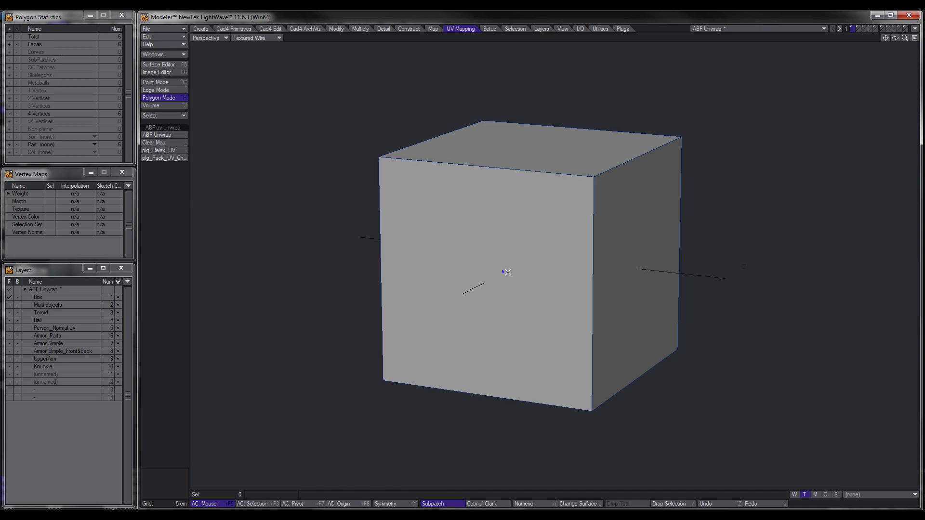
mouse_move(542, 204)
left_mouse_down()
mouse_move(565, 167)
mouse_move(559, 248)
mouse_move(611, 262)
mouse_move(550, 273)
left_mouse_up()
left_click(554, 273)
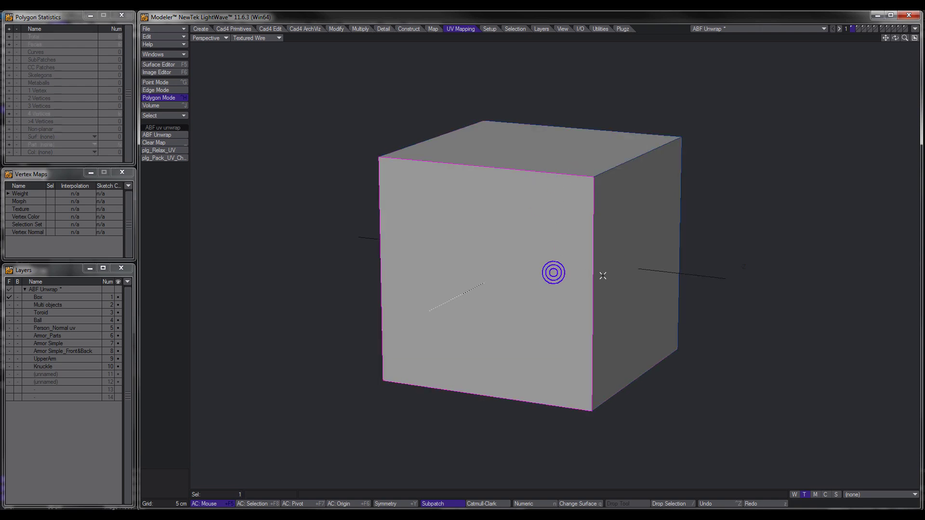
left_click(564, 264)
left_click(543, 225)
left_click(532, 196)
In Edge mode, select the top face's side and rear edges, the right rear vertical edge and the bottom right edge as seams.
left_click_drag(663, 252, 626, 294, "alt")
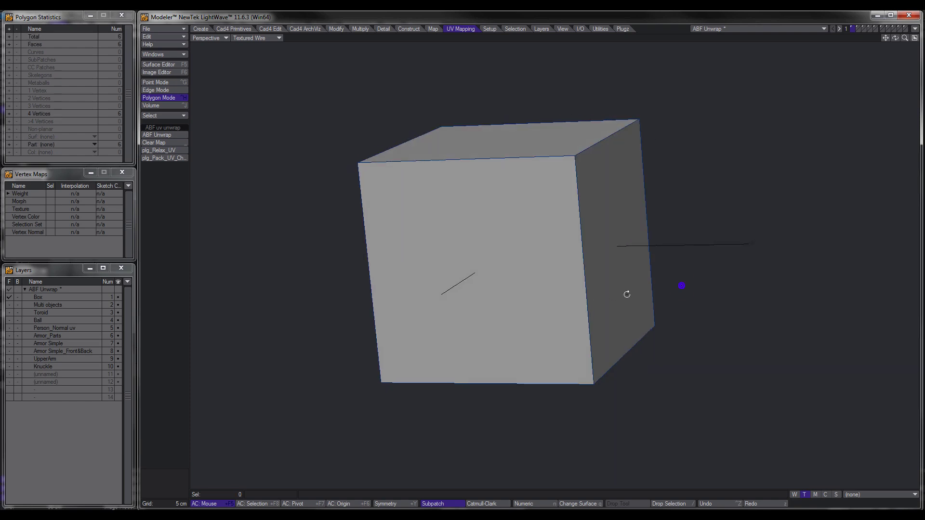
left_click_drag(685, 340, 618, 359, "alt")
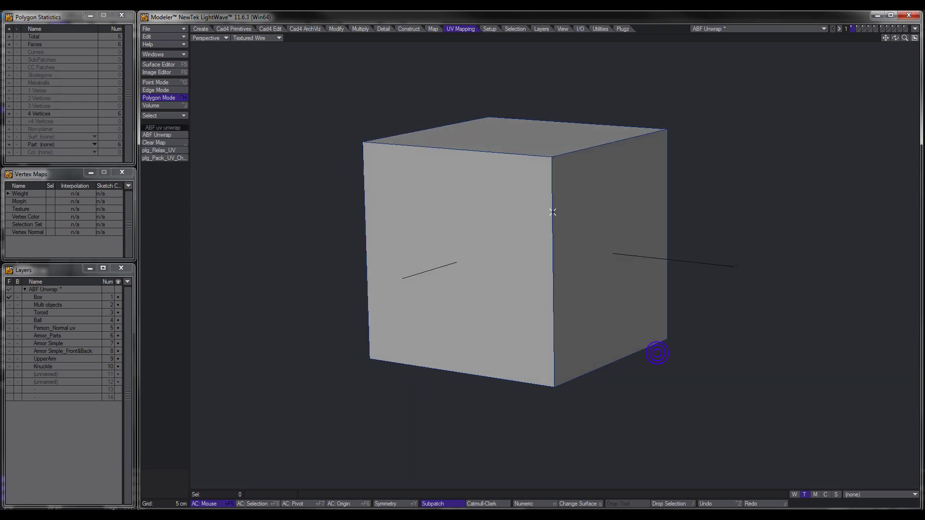
mouse_move(636, 310)
left_mouse_down("alt")
mouse_move(665, 285)
mouse_move(497, 252)
mouse_move(505, 291)
mouse_move(473, 295)
mouse_move(597, 326)
left_mouse_up("alt")
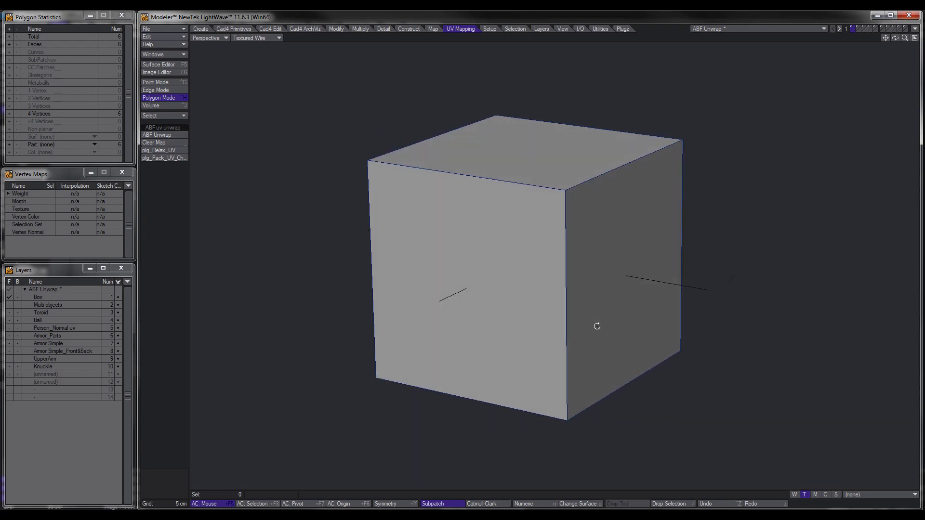
key("space")
key("space")
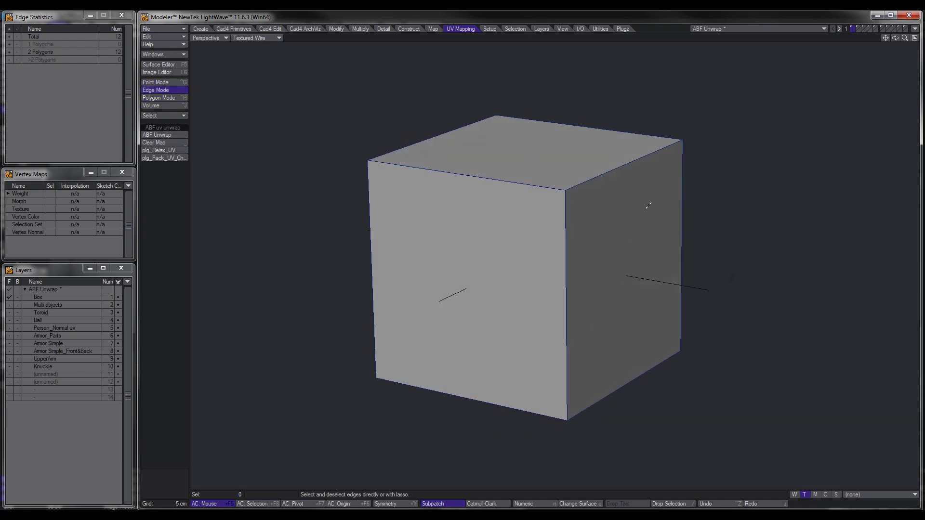
left_click(606, 169)
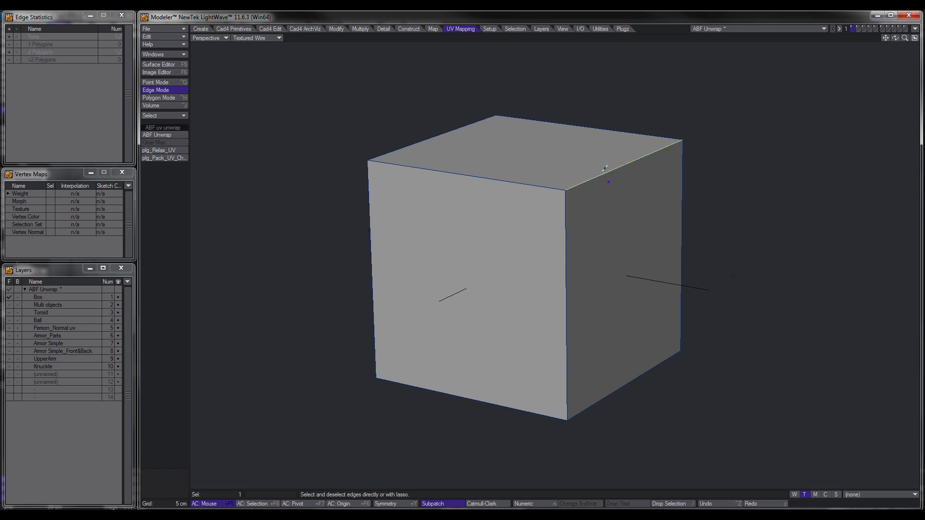
left_click(631, 139)
left_click(479, 127)
left_click_drag(649, 265, 566, 272, "alt")
left_click(584, 294)
left_click_drag(537, 351, 523, 389)
left_click_drag(478, 283, 630, 273, "alt")
mouse_move(574, 259)
left_mouse_down("alt")
mouse_move(584, 272)
mouse_move(574, 258)
left_mouse_up("alt")
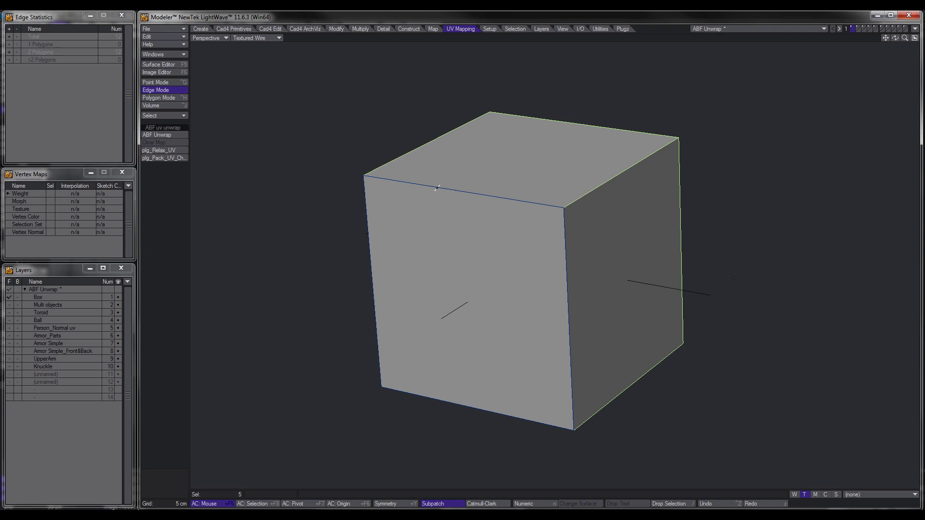
left_click_drag(527, 212, 598, 314, "alt")
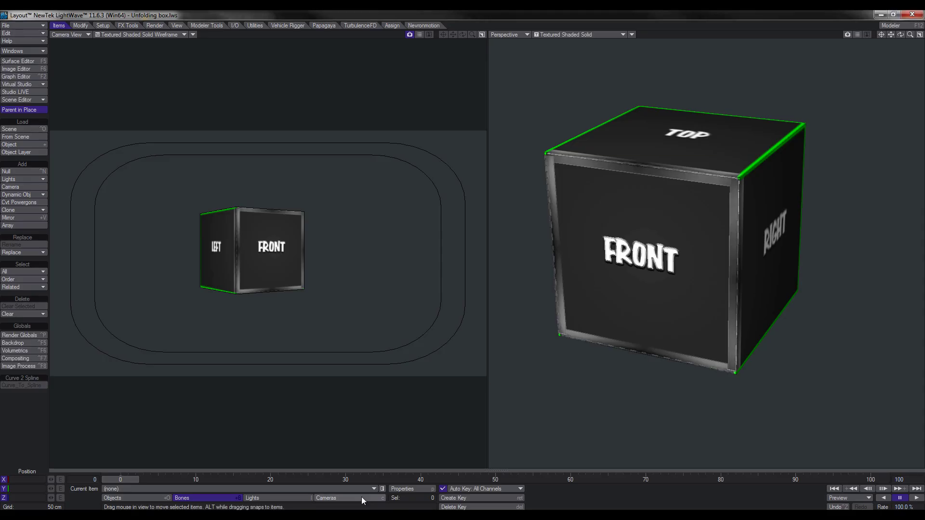
In LightWave Layout, examine the green seam edges around the labelled box in the Unfolding box scene from all sides.
left_click_drag(754, 284, 678, 228, "alt")
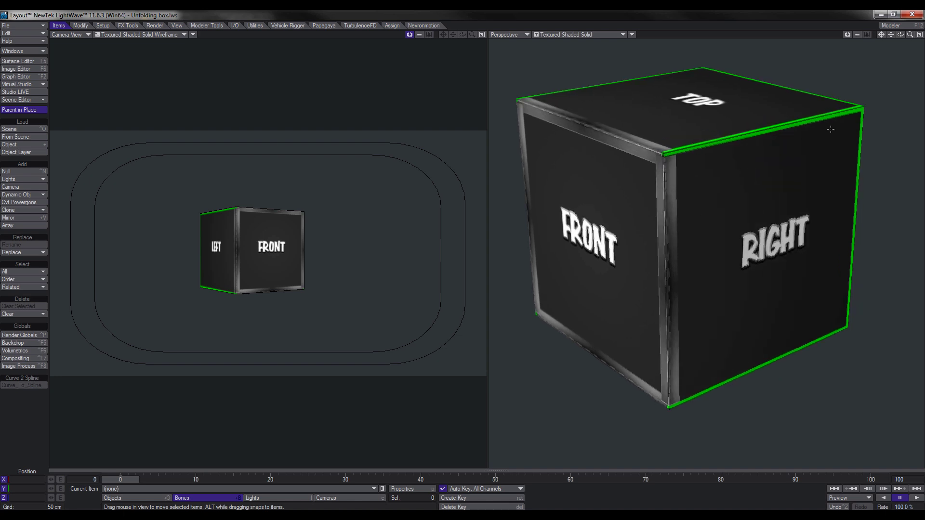
left_click_drag(831, 129, 458, 253, "alt")
left_click_drag(818, 296, 655, 183, "alt")
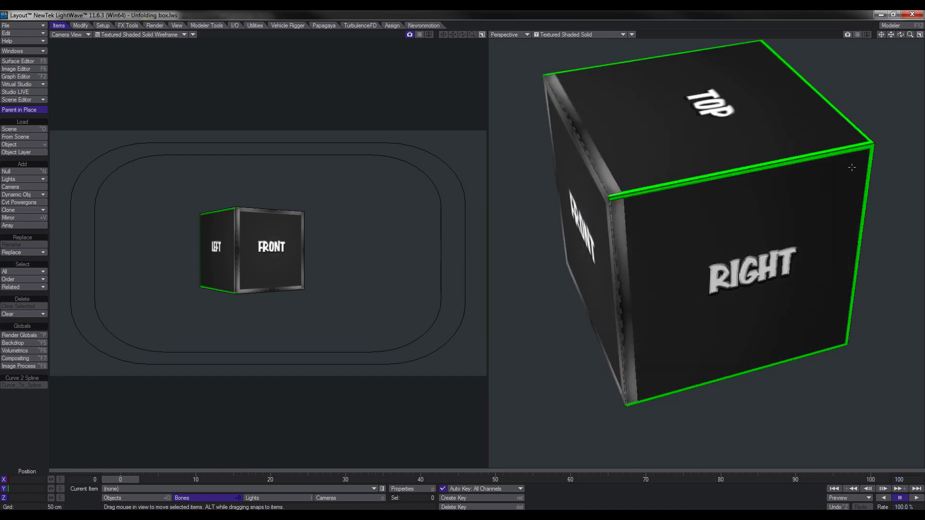
left_click_drag(695, 188, 912, 243, "alt")
left_click_drag(828, 252, 829, 255, "alt")
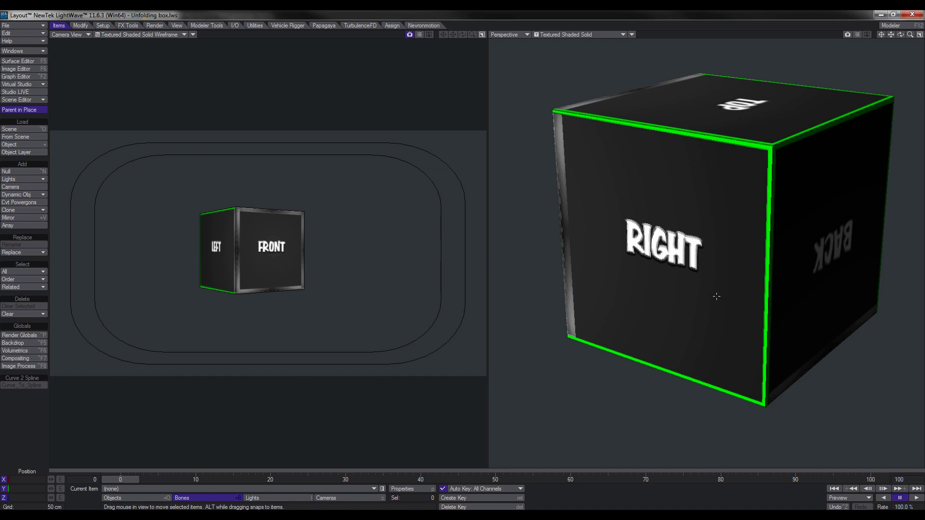
left_click_drag(717, 296, 472, 256, "alt")
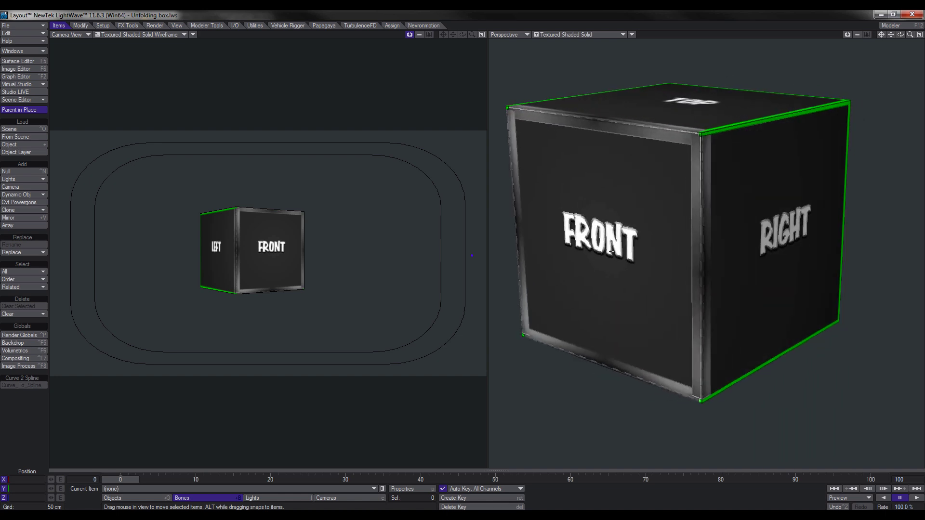
left_click_drag(684, 240, 463, 256, "ctrl+alt")
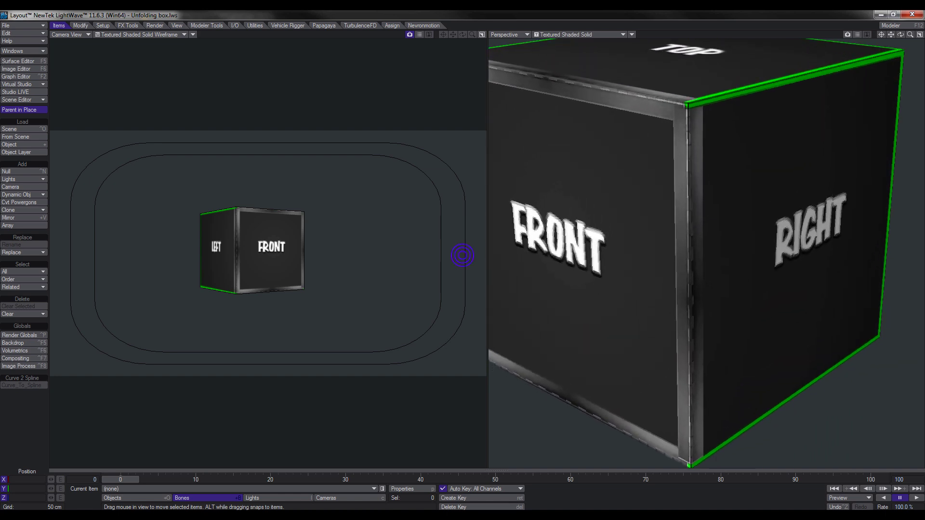
left_click_drag(720, 265, 693, 269, "ctrl+alt")
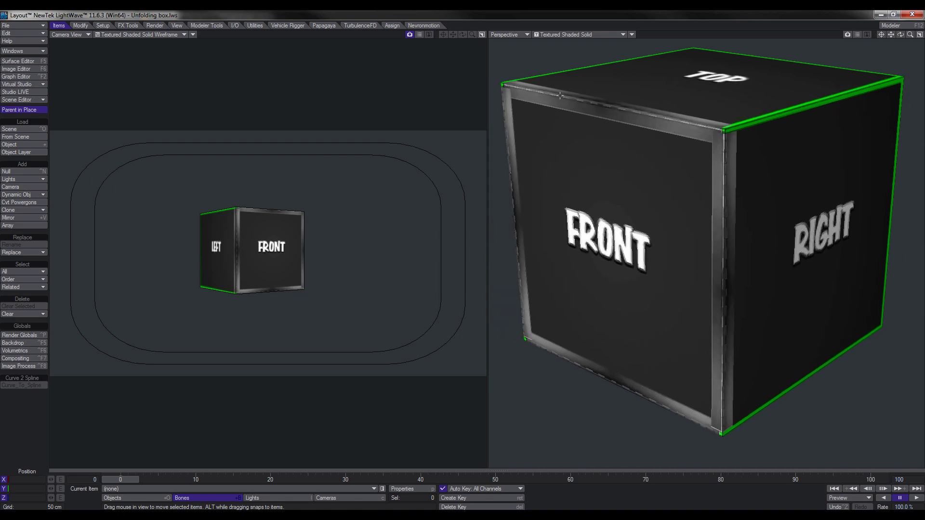
left_click_drag(694, 247, 574, 167, "alt")
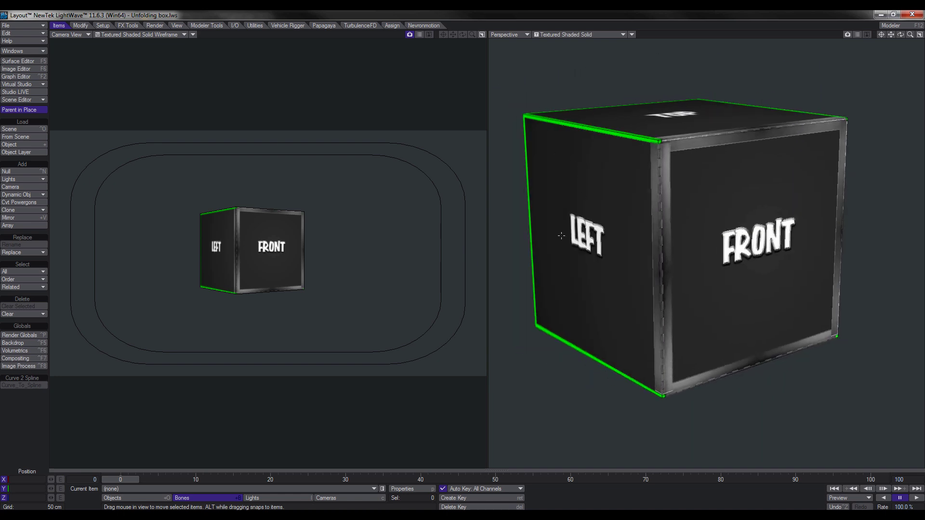
left_click_drag(561, 236, 462, 255, "alt")
Scrub the animation to frame 45 to unfold the labelled box into a flat cross.
scroll(777, 236, "down", 2)
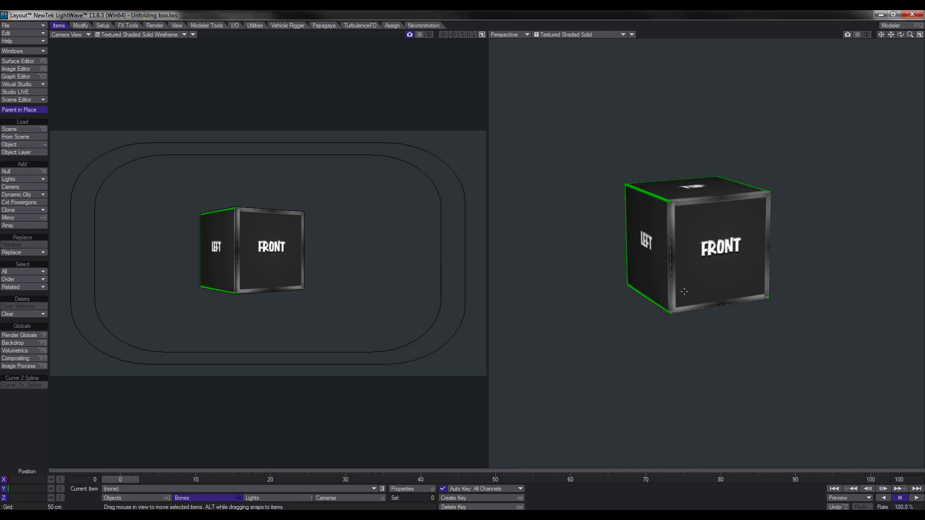
left_click_drag(128, 483, 360, 483)
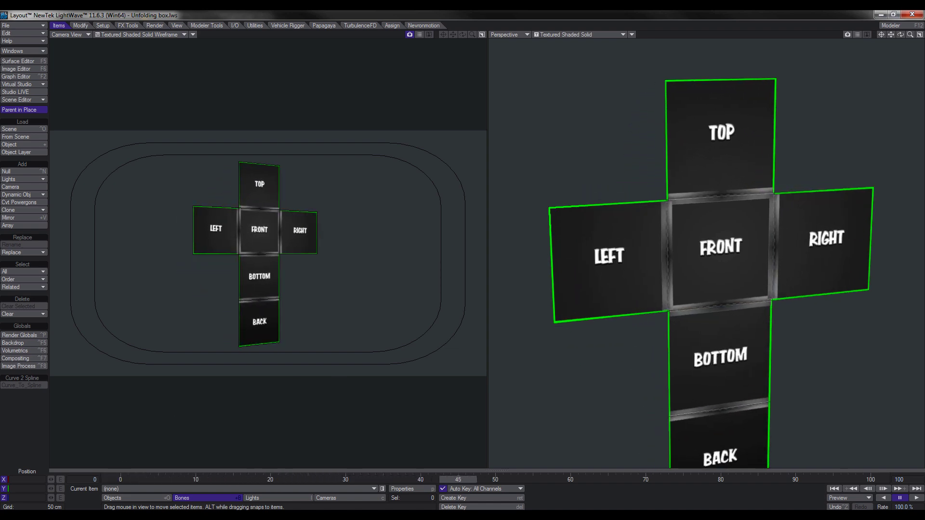